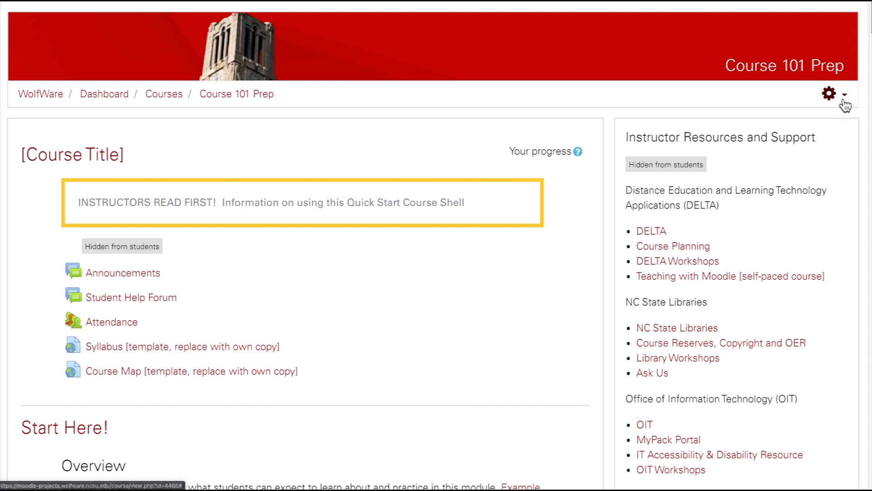
# Turn on editing for the course and add a new Quiz activity to Module 1.
pyautogui.click(821, 126)
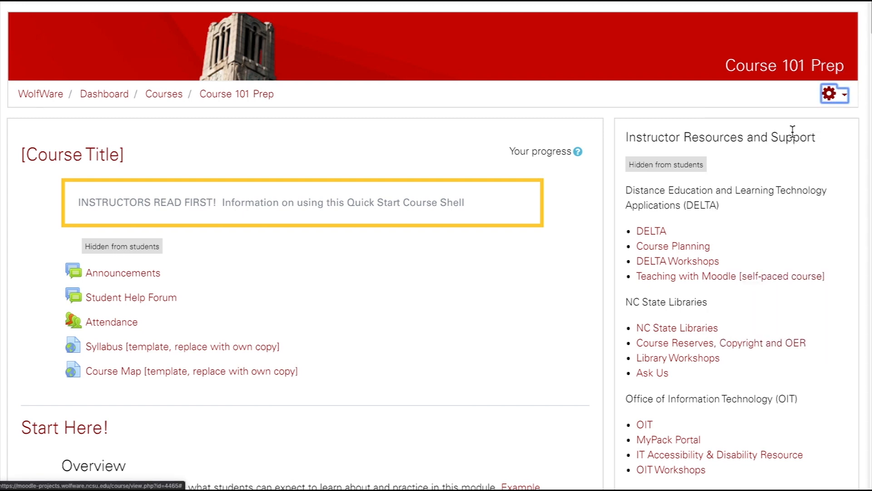
pyautogui.scroll(-5, 228, 411)
pyautogui.scroll(-20, 229, 415)
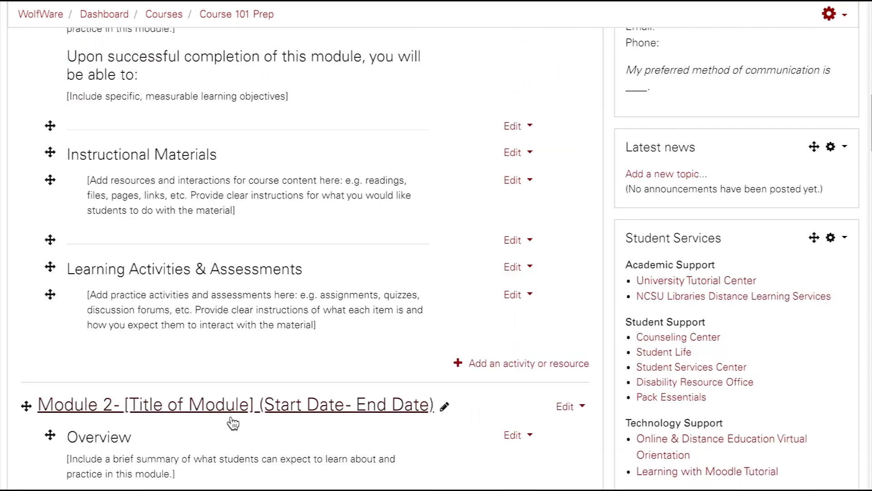
pyautogui.click(581, 370)
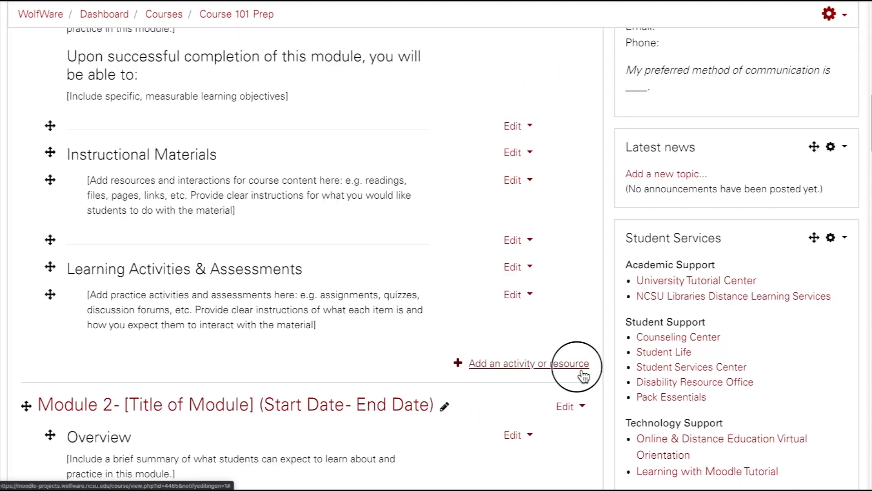
pyautogui.scroll(-2, 371, 389)
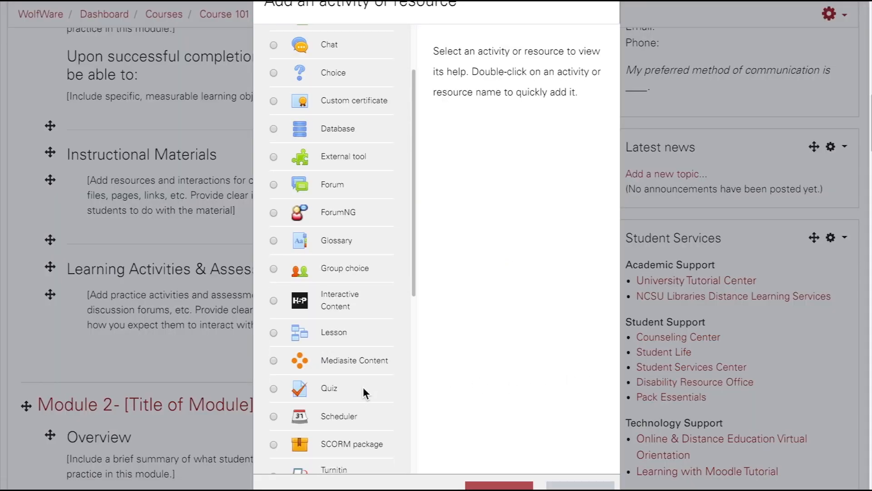
pyautogui.click(274, 388)
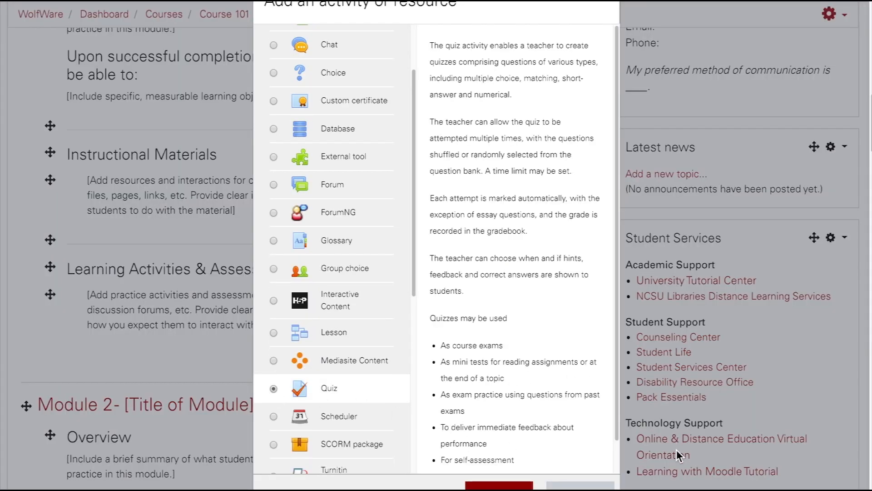
pyautogui.scroll(-2, 676, 451)
pyautogui.click(512, 402)
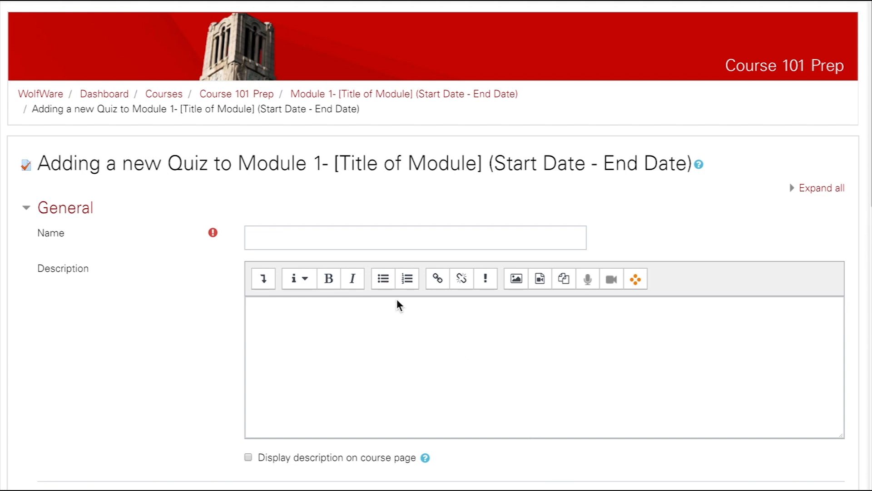
# Name the quiz "Concept Check Quiz" and paste in the prepared description covering its points, 30-minute limit and three attempts.
pyautogui.click(257, 236)
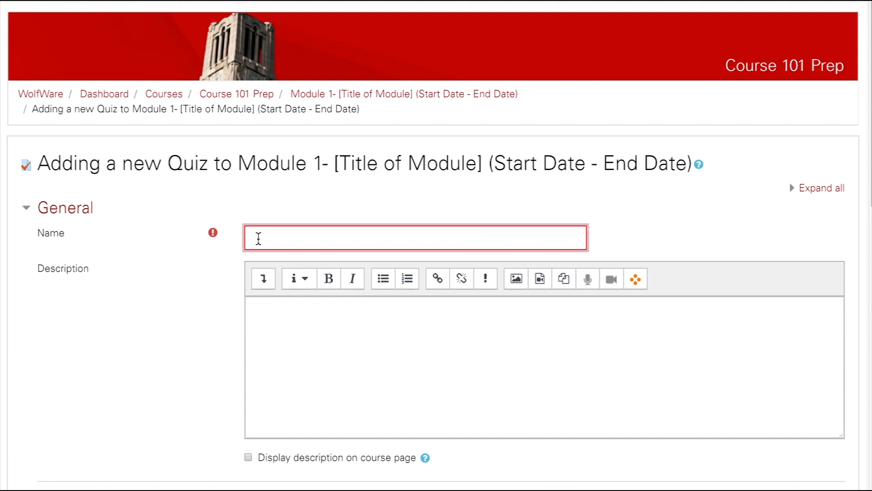
pyautogui.write('Concept Check Quiz')
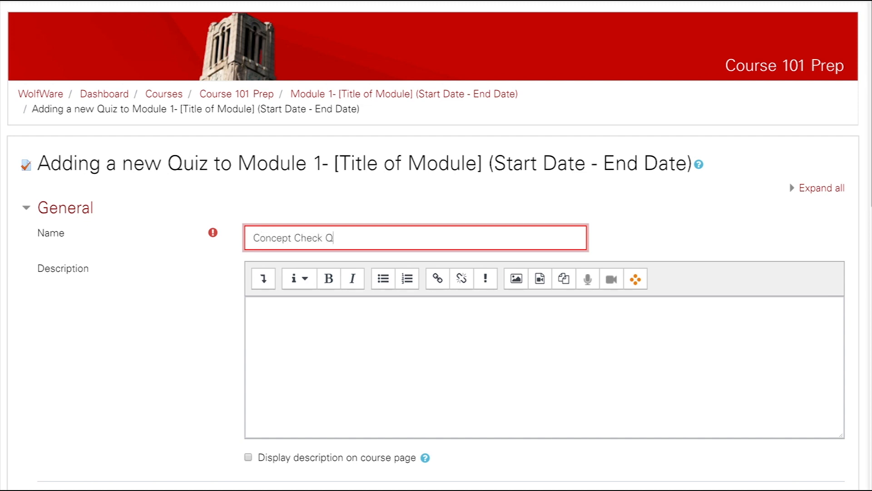
pyautogui.click(265, 306)
pyautogui.write('This Concept Check quiz contains a variety of question formats addressing concepts from Lectures 5-8. This quiz is worth 16 points. The number of points possible are noted for each question. You will have 30 minutes to complete the Concept Check quiz. When you are finished, please click through to the review page and click on the "Submit all and finish" button. Open attempts will automatically be submitted at the closing time. You have three quiz attempts; the highest grade will be counted in the gradebook.')
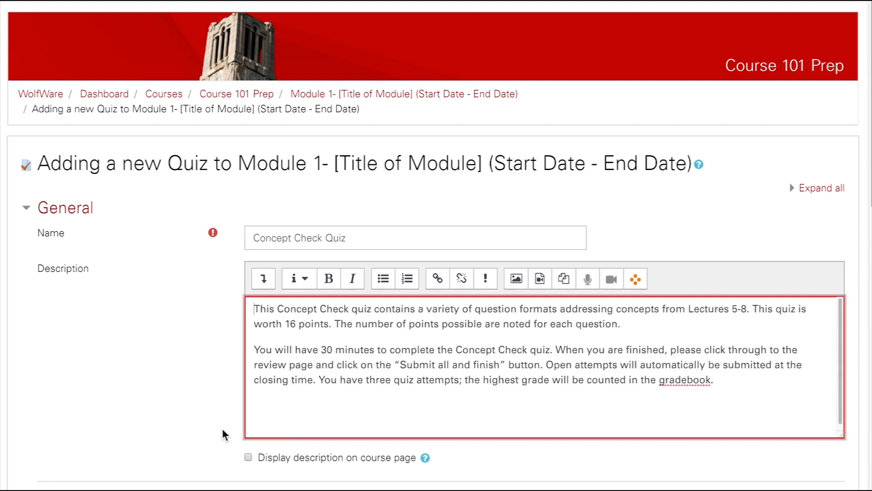
# Enable both the opening date and the closing date in the quiz's Timing settings.
pyautogui.scroll(-5, 222, 427)
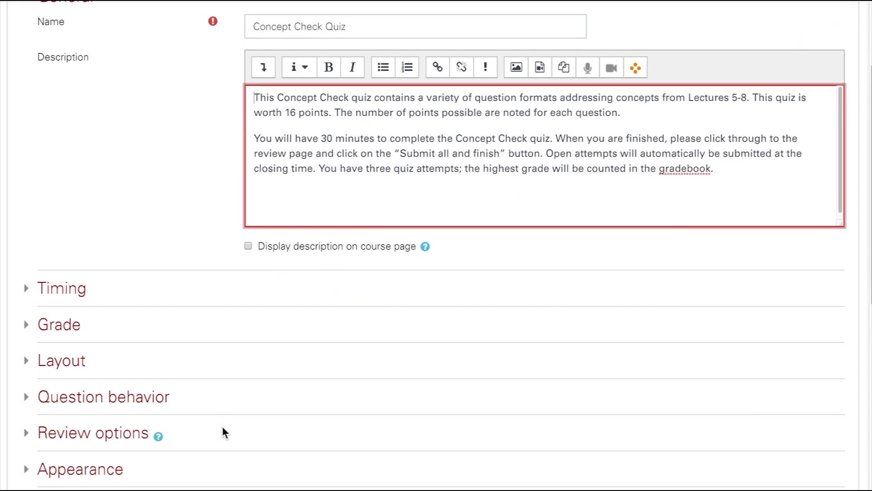
pyautogui.scroll(-2, 222, 426)
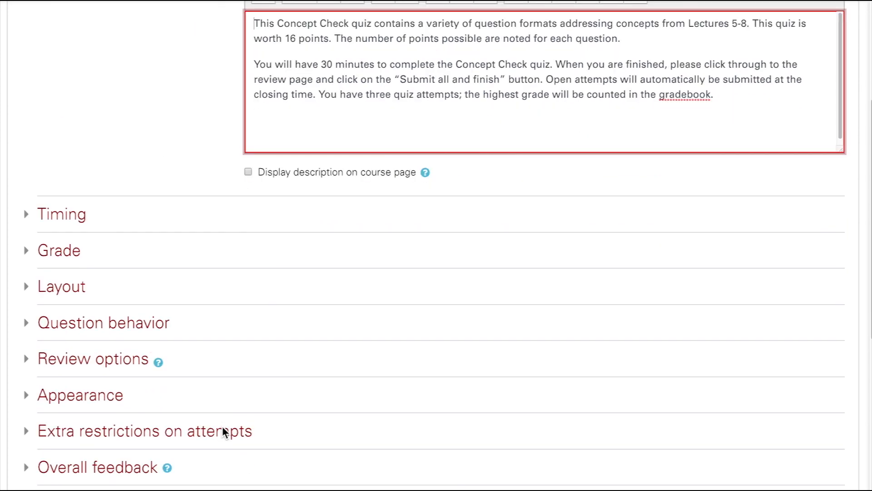
pyautogui.click(32, 223)
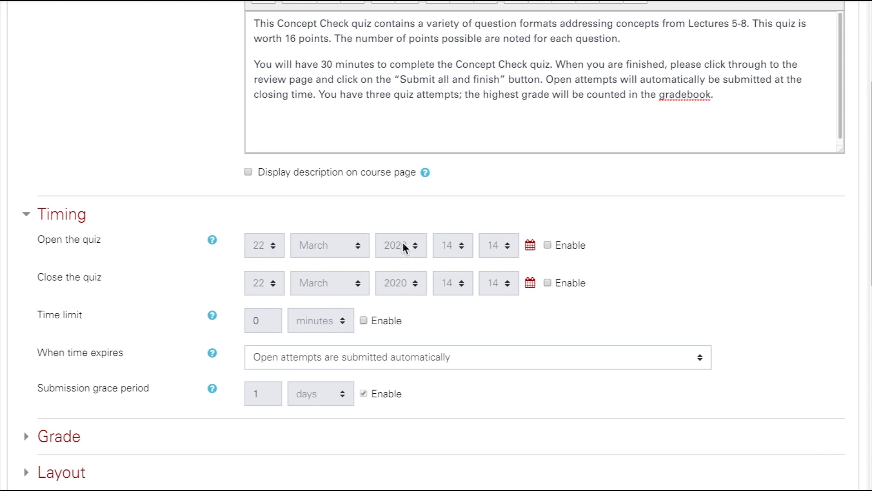
pyautogui.click(548, 245)
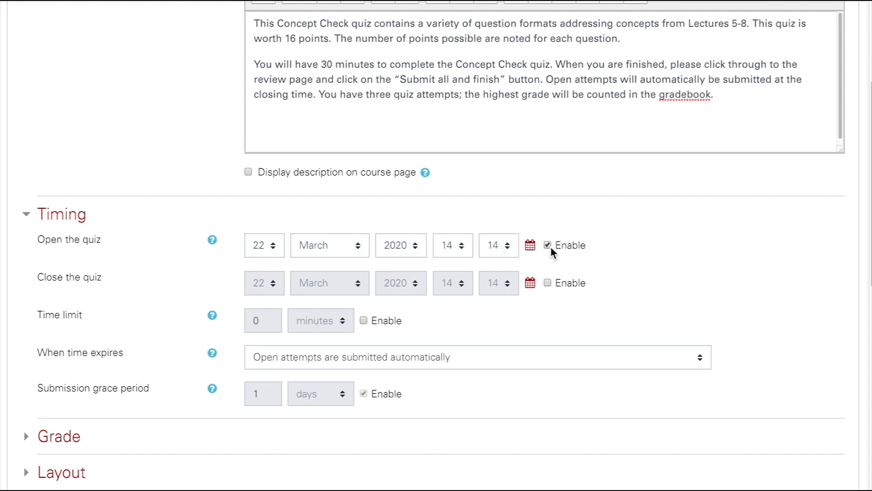
pyautogui.click(547, 284)
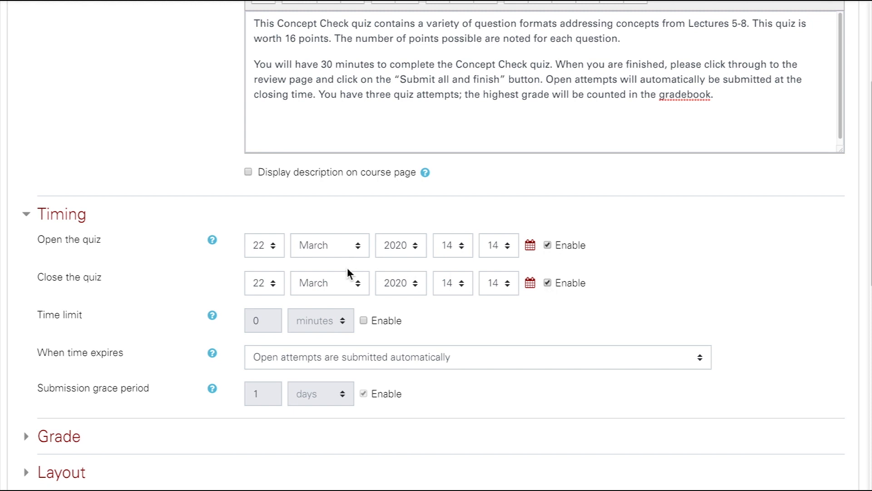
# Set the quiz to open on 25 March 2020 at 08:00.
pyautogui.click(273, 250)
pyautogui.click(272, 254)
pyautogui.click(272, 253)
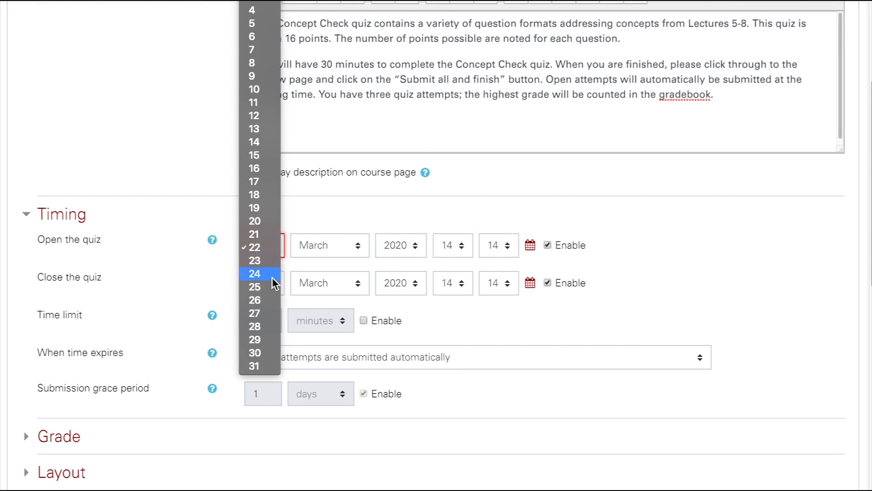
pyautogui.click(272, 285)
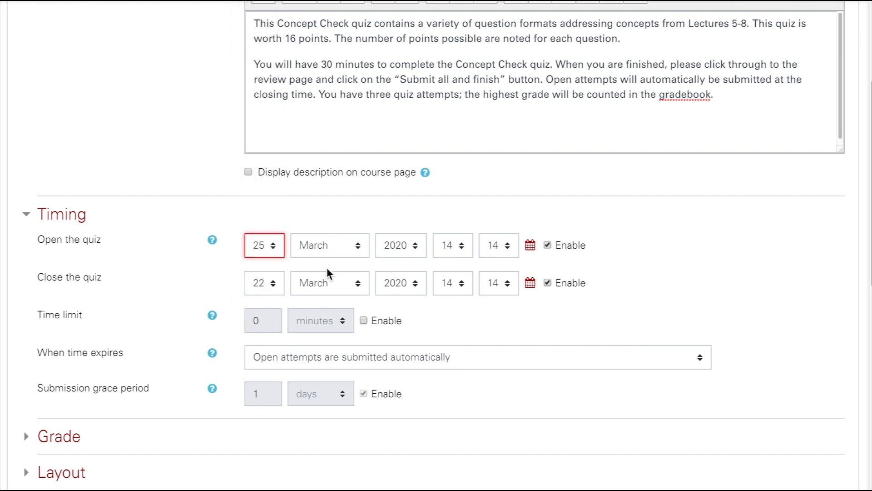
pyautogui.click(462, 251)
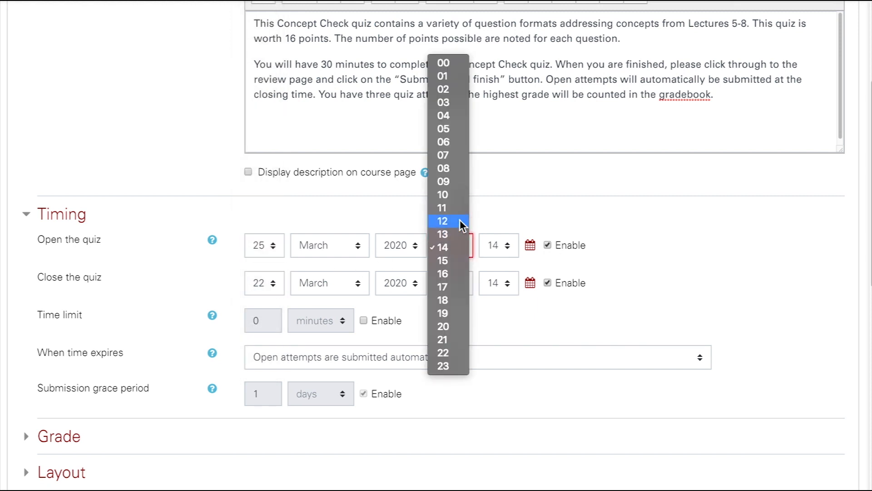
pyautogui.click(453, 168)
pyautogui.click(495, 251)
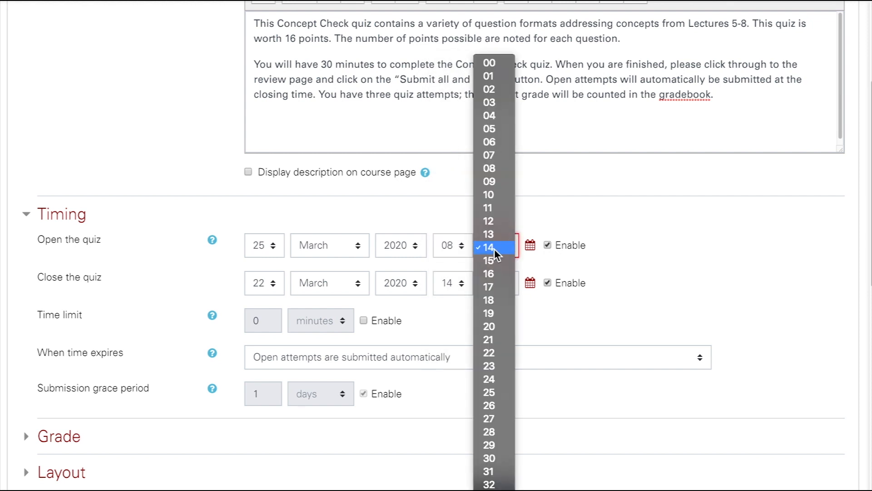
pyautogui.click(491, 63)
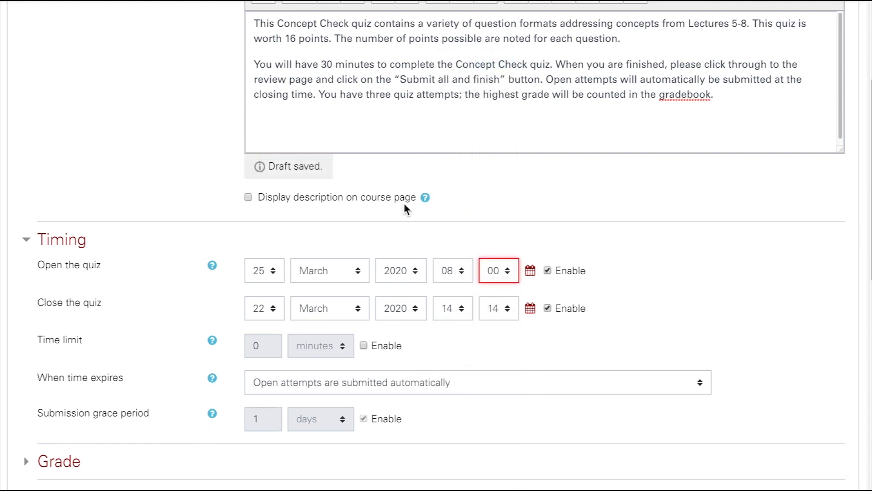
# Set the quiz to close on 26 March 2020 at 08:00.
pyautogui.click(278, 312)
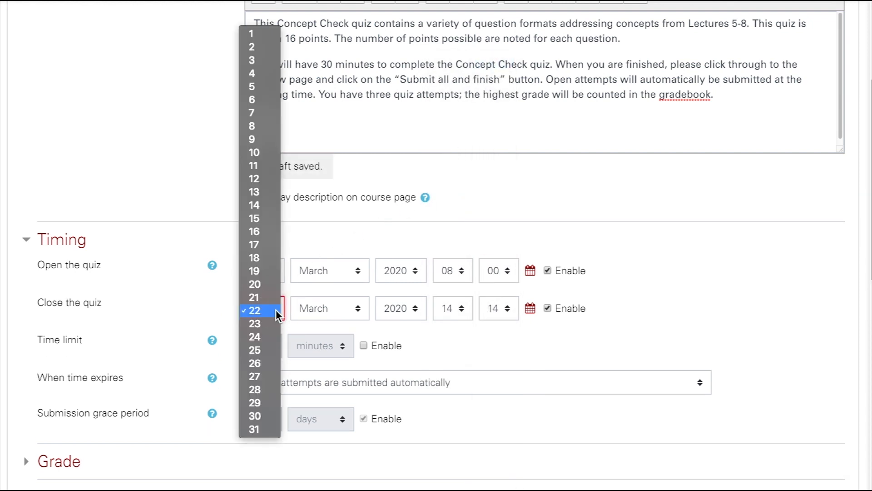
pyautogui.click(269, 363)
pyautogui.click(470, 288)
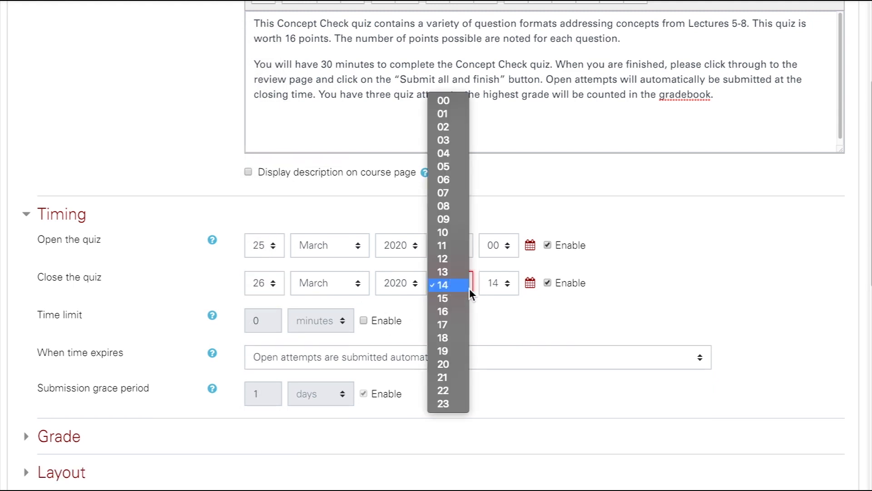
pyautogui.click(457, 208)
pyautogui.click(507, 286)
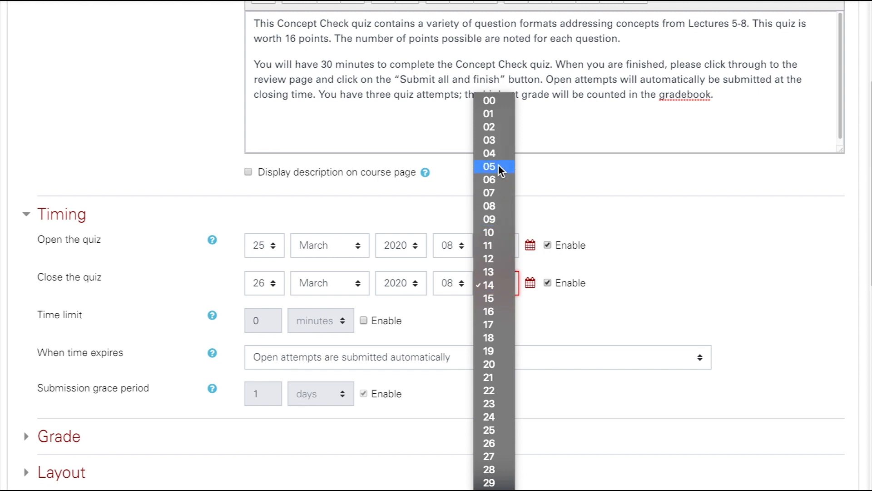
pyautogui.click(484, 103)
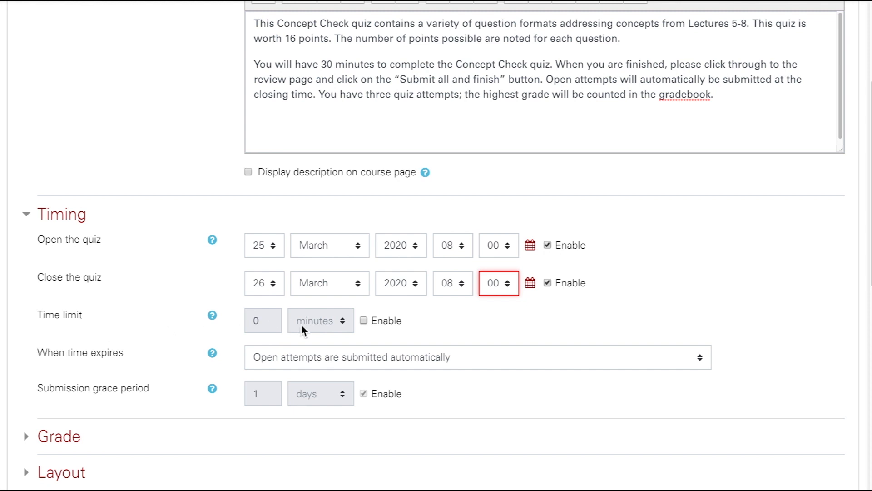
# Enable the quiz's time limit and set it to 30 minutes.
pyautogui.click(365, 321)
pyautogui.doubleClick(250, 321)
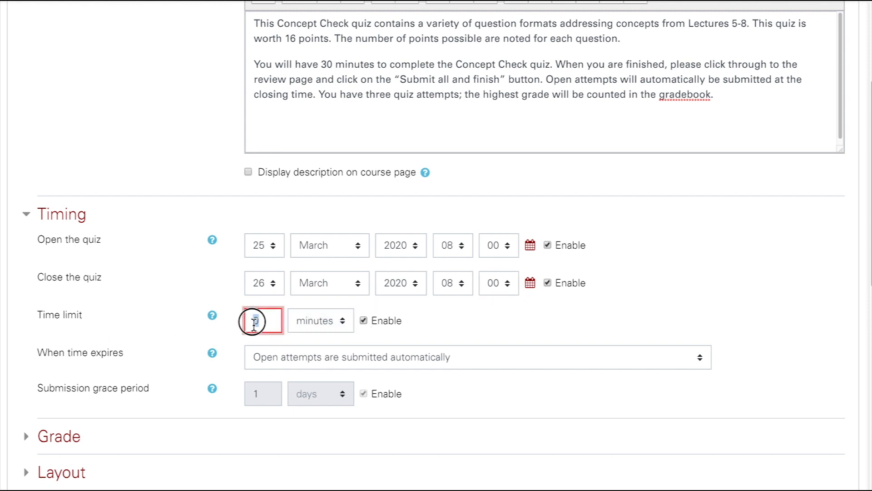
pyautogui.write('30')
# Try the grace period option for when time expires and return the setting to "Open attempts are submitted automatically".
pyautogui.scroll(-1, 242, 323)
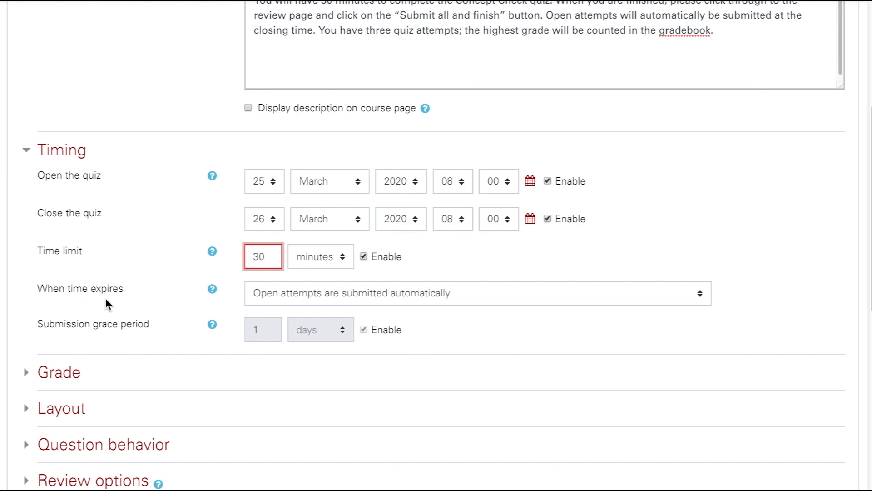
pyautogui.click(487, 293)
pyautogui.click(487, 295)
pyautogui.click(488, 293)
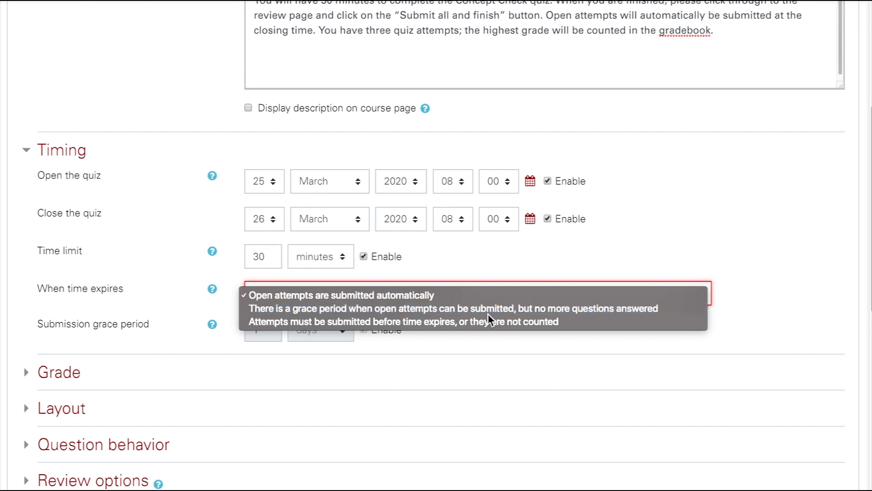
pyautogui.click(488, 314)
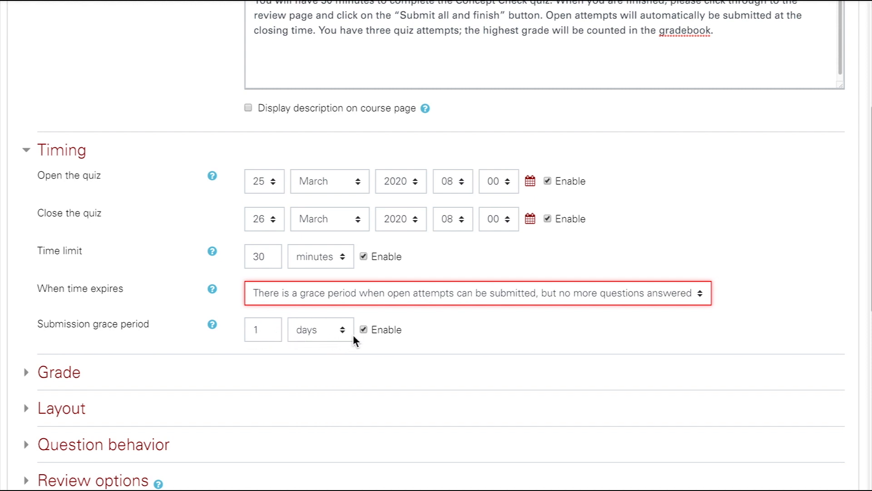
pyautogui.click(417, 294)
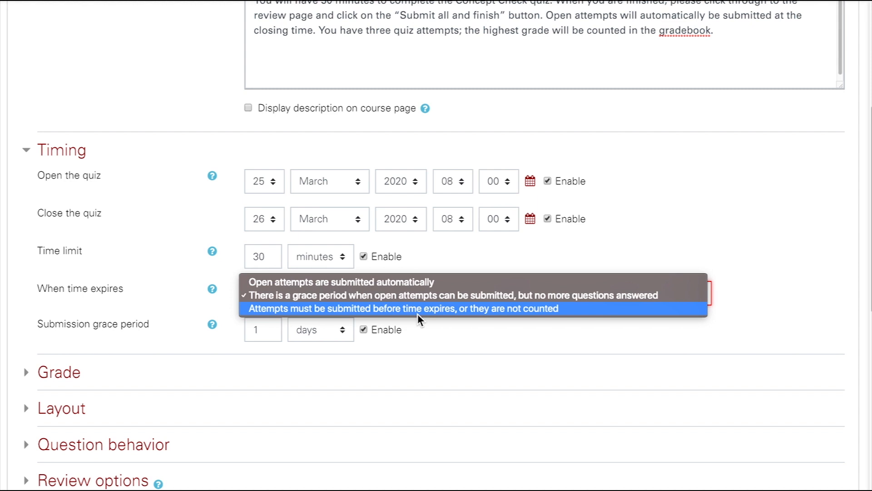
pyautogui.click(421, 282)
# In the Grade settings, keep the grade category as Not categorized and set the attempts allowed to 3.
pyautogui.scroll(-3, 182, 356)
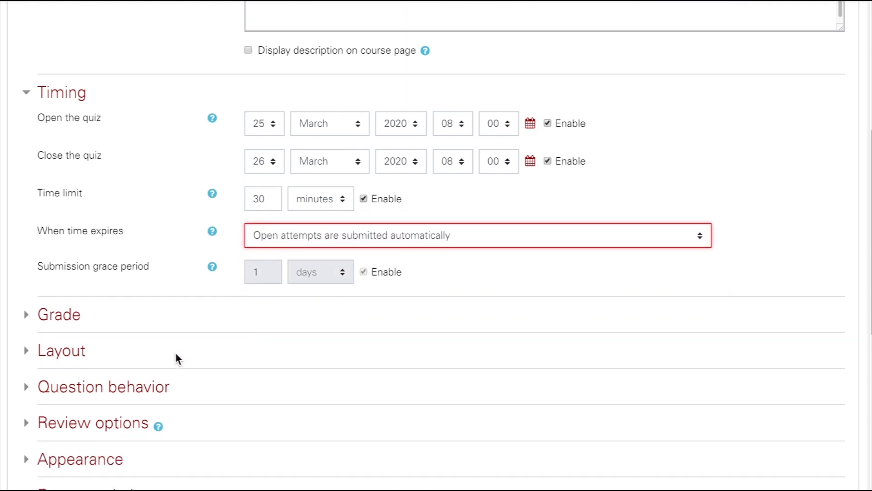
pyautogui.click(28, 240)
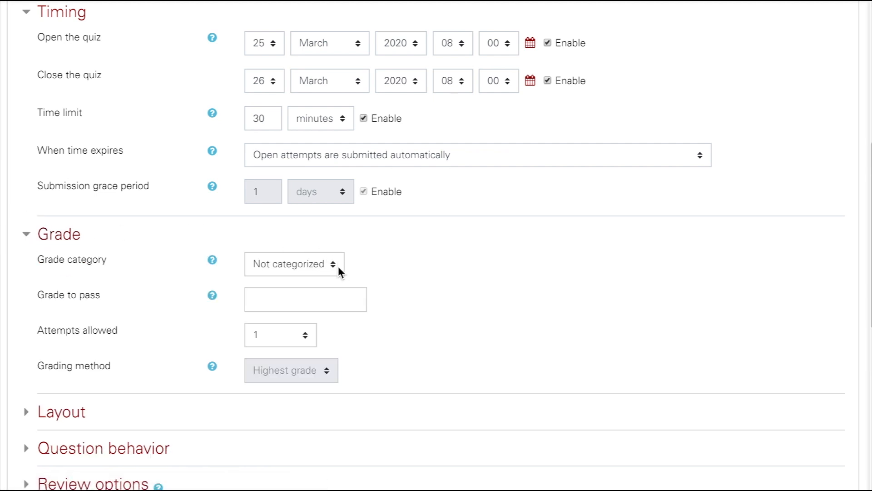
pyautogui.click(338, 265)
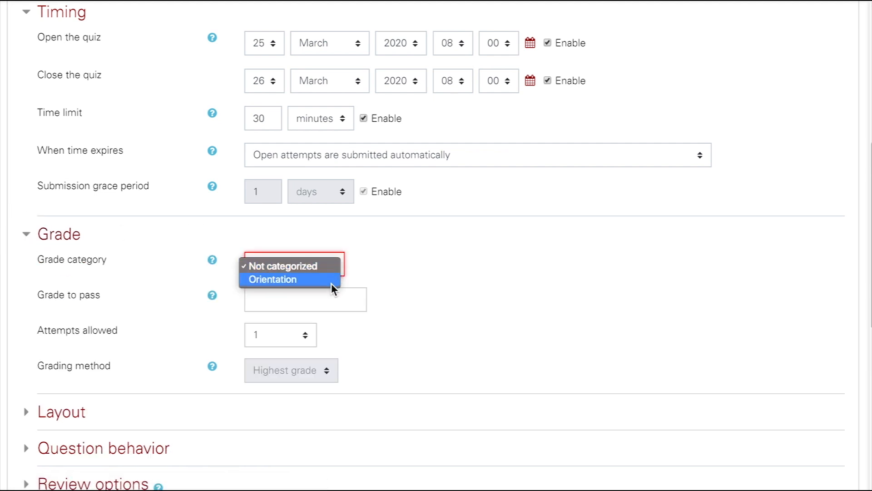
pyautogui.click(339, 266)
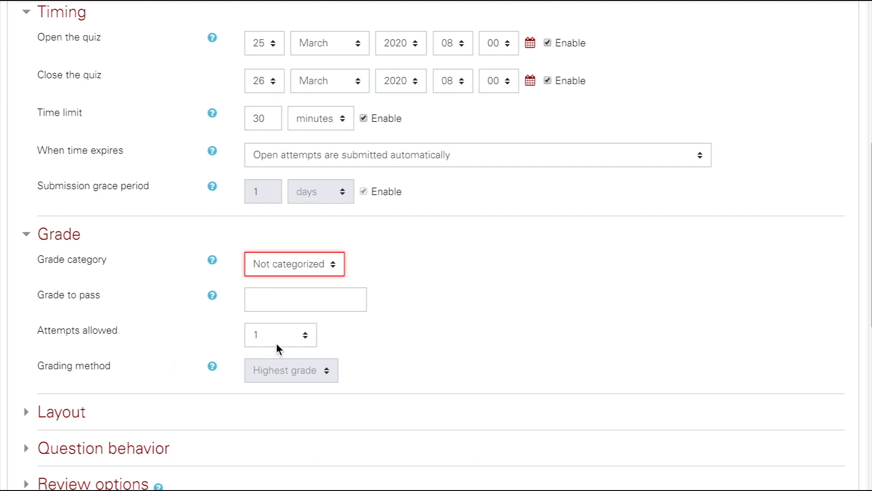
pyautogui.click(308, 338)
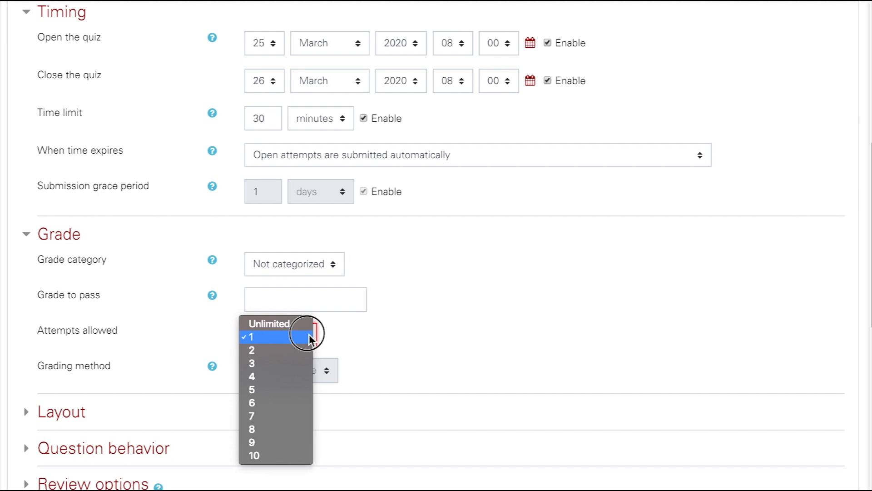
pyautogui.click(307, 364)
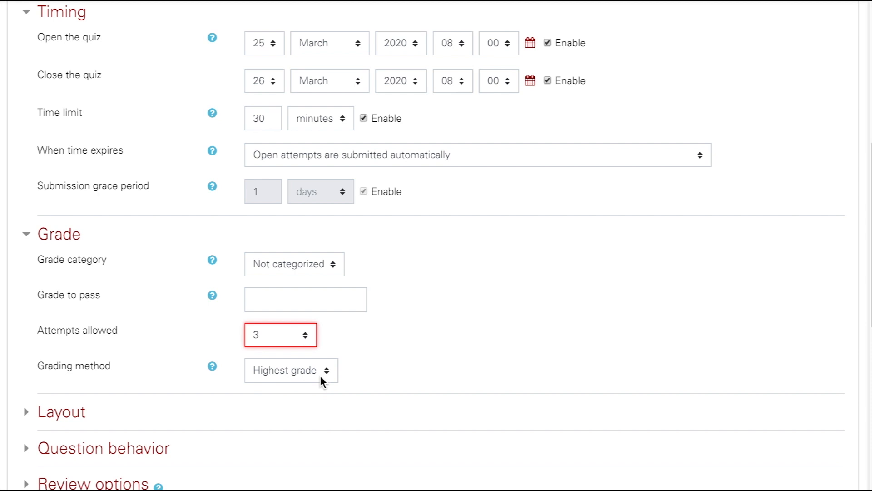
pyautogui.scroll(-1, 188, 345)
pyautogui.scroll(-1, 186, 346)
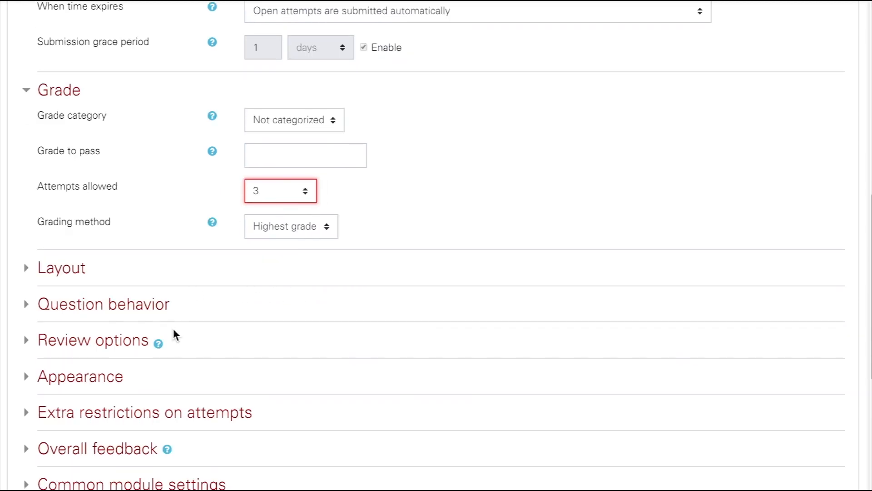
# In the Layout settings, keep the new page option set to "Every question".
pyautogui.click(35, 264)
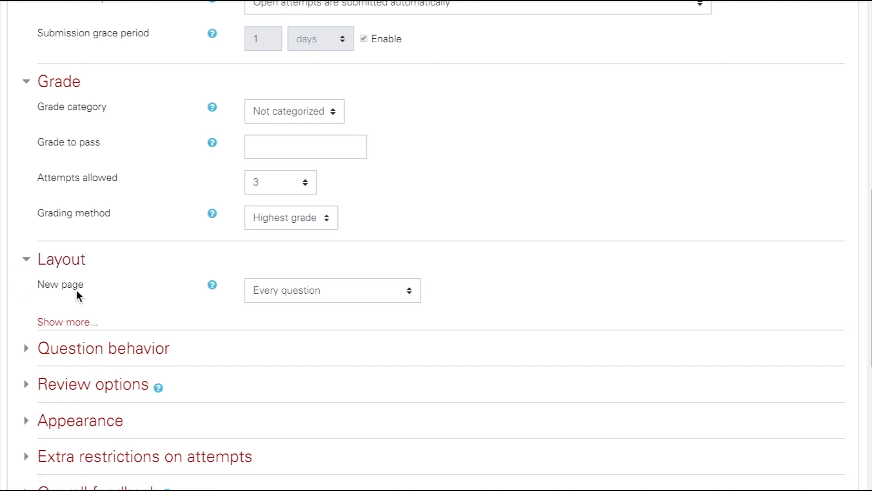
pyautogui.click(391, 292)
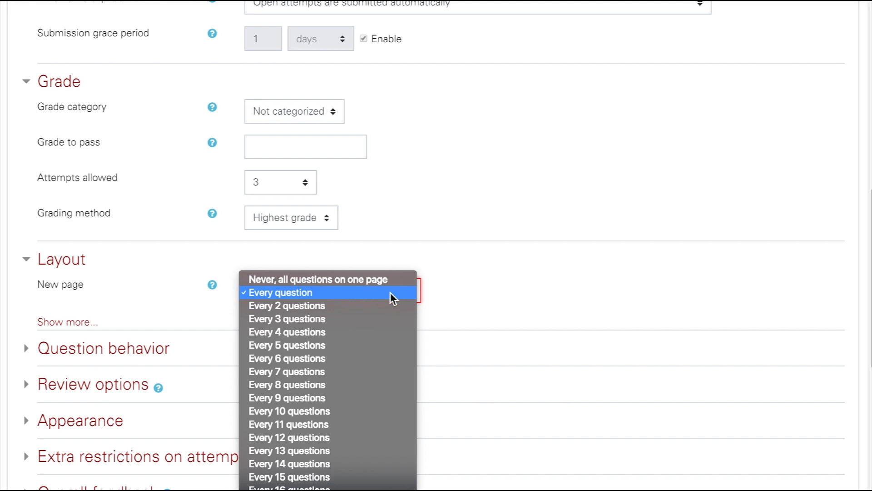
pyautogui.click(390, 293)
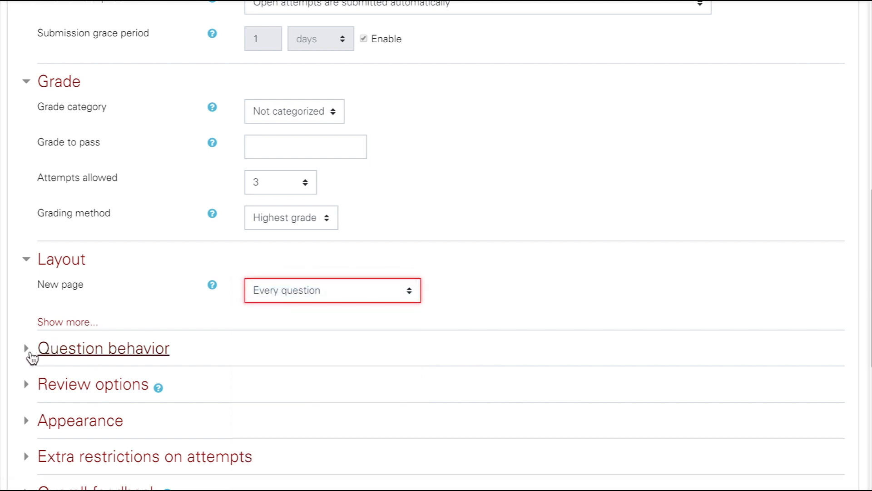
# Expand the Question behavior settings and examine the shuffle and question feedback options.
pyautogui.click(31, 356)
pyautogui.scroll(-2, 29, 348)
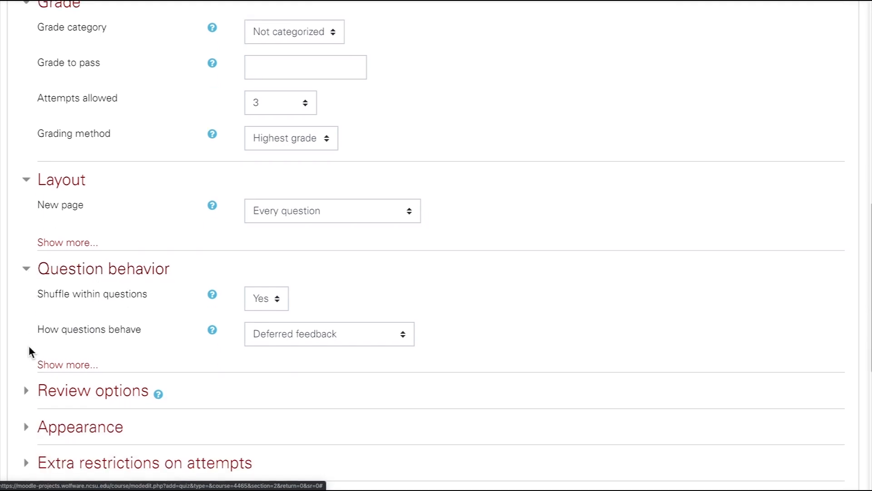
pyautogui.scroll(-1, 28, 345)
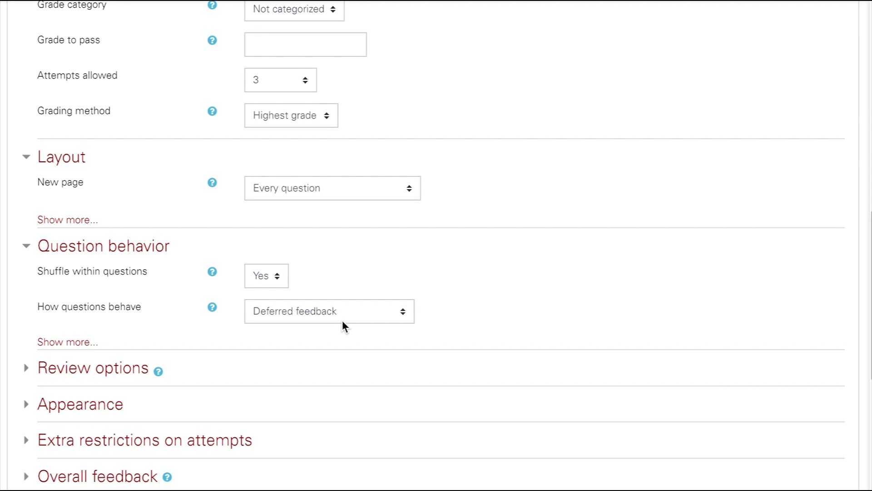
# In the Review options, enable The attempt, Points and Overall feedback for both immediately after the attempt and later while the quiz is open.
pyautogui.scroll(-1, 342, 323)
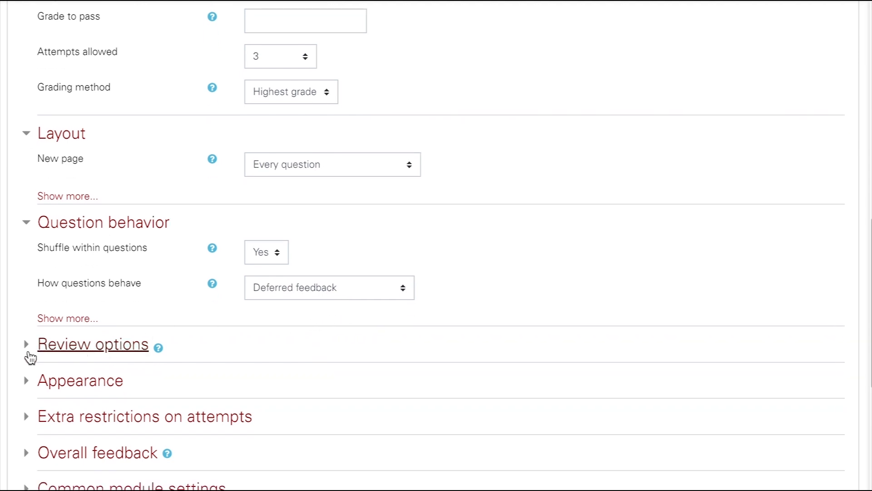
pyautogui.click(30, 358)
pyautogui.scroll(-5, 30, 358)
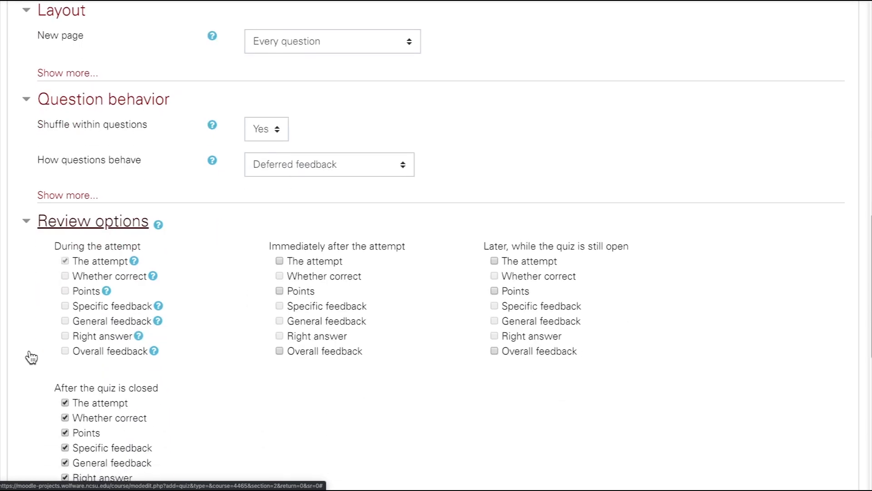
pyautogui.scroll(-3, 27, 355)
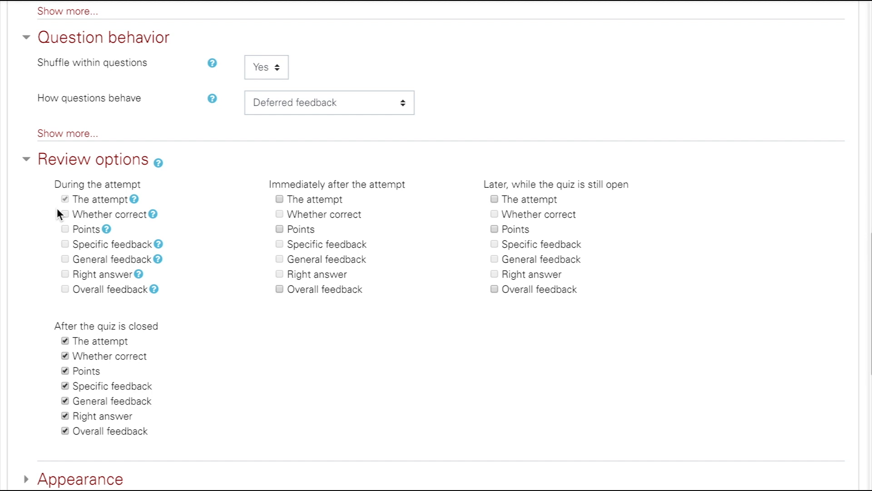
pyautogui.click(281, 200)
pyautogui.click(495, 200)
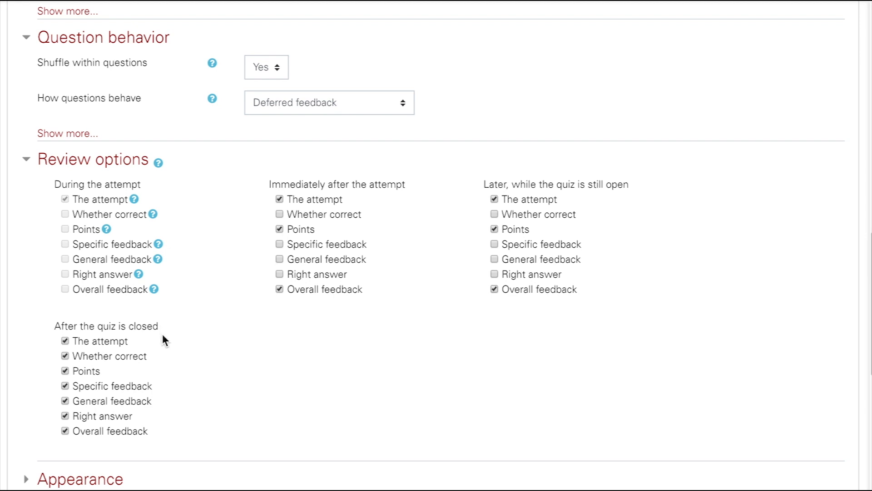
# Look over the remaining settings sections and read the help text for Overall feedback.
pyautogui.scroll(-5, 152, 326)
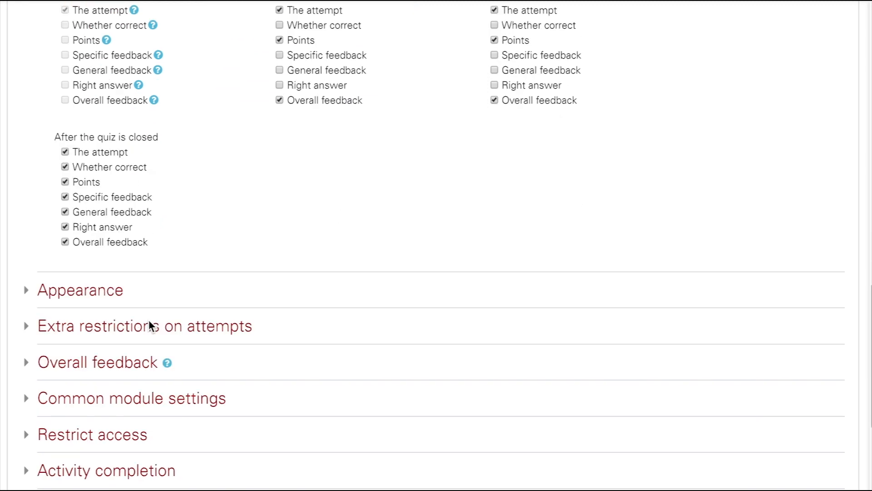
pyautogui.scroll(-2, 152, 326)
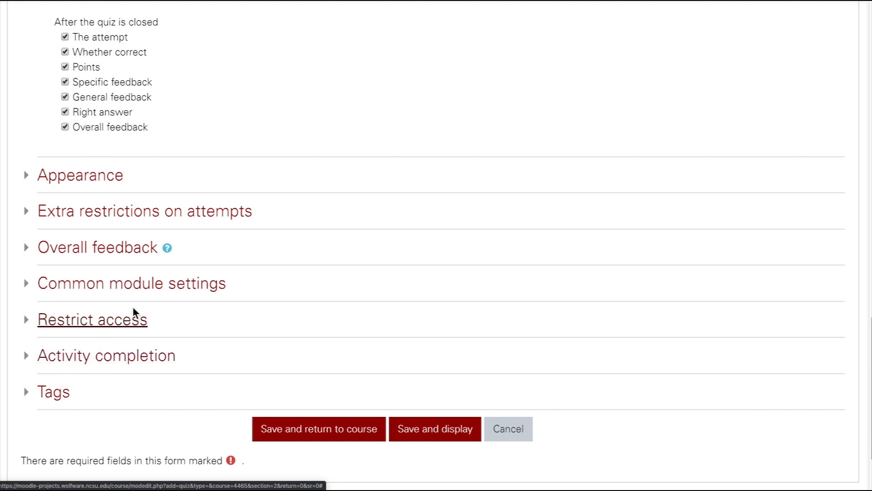
pyautogui.click(168, 248)
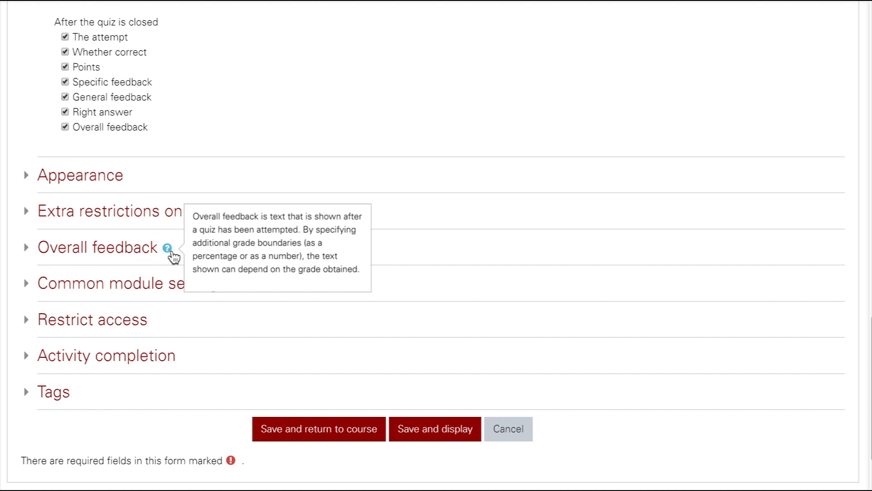
pyautogui.scroll(-2, 216, 336)
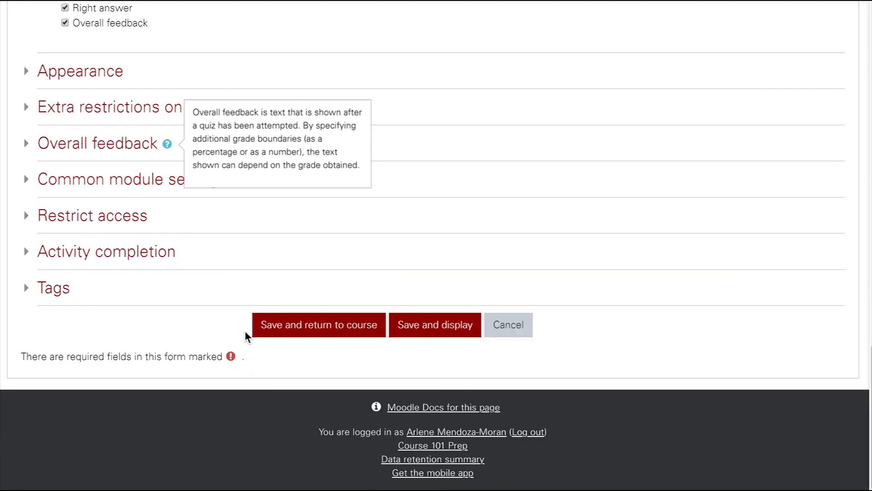
# Open the Moodle Docs page on quiz settings for reference, and close it to return to the quiz form.
pyautogui.click(442, 416)
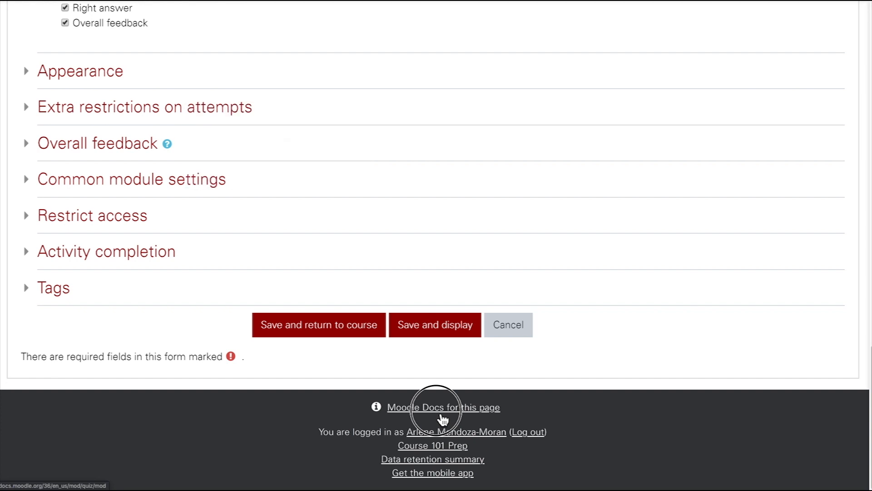
pyautogui.moveTo(263, 236); pyautogui.dragTo(672, 0)
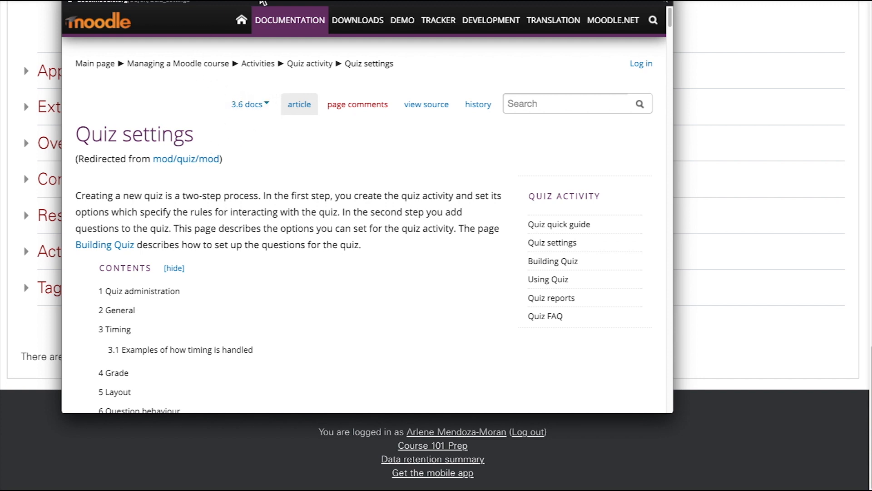
pyautogui.click(70, 1)
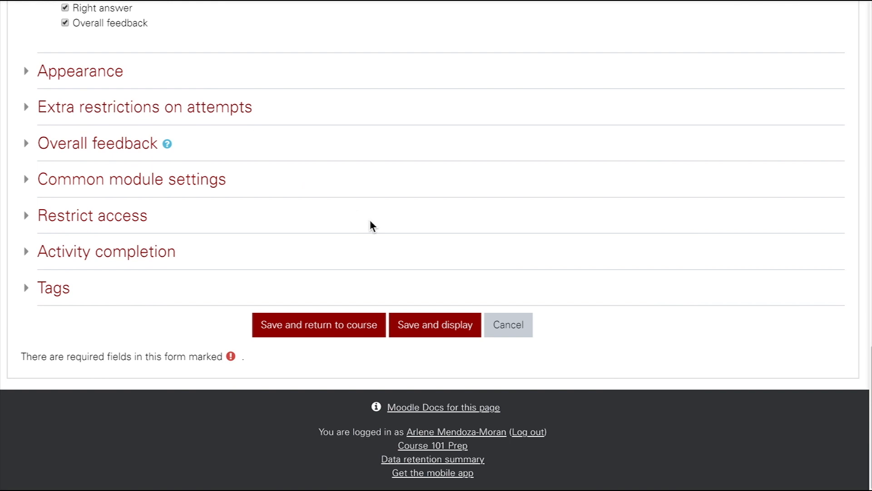
# Save the quiz settings and display the Concept Check Quiz page.
pyautogui.click(463, 333)
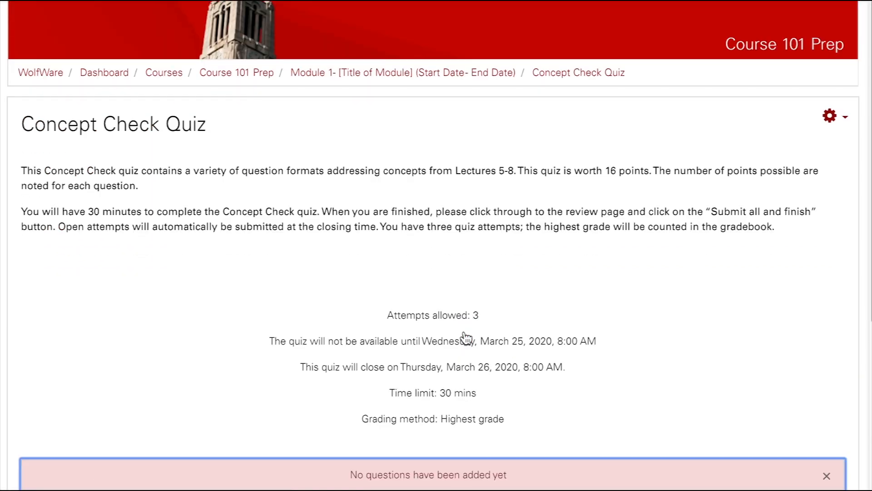
pyautogui.scroll(-3, 462, 334)
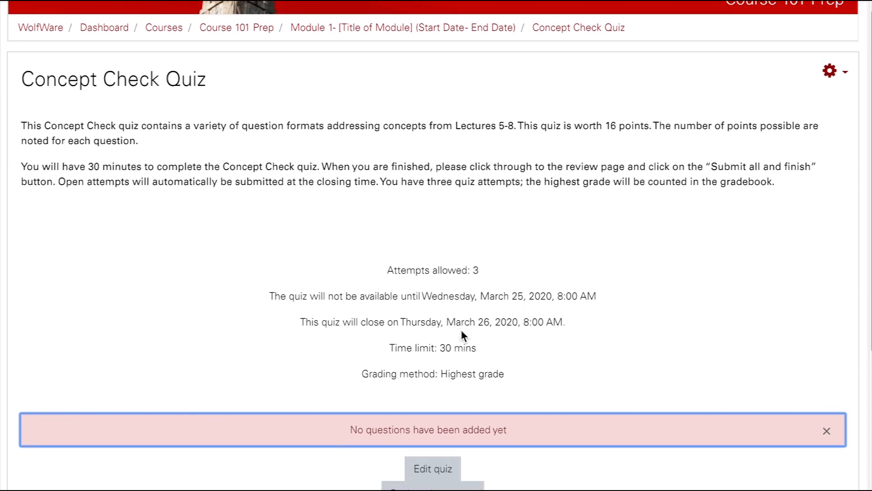